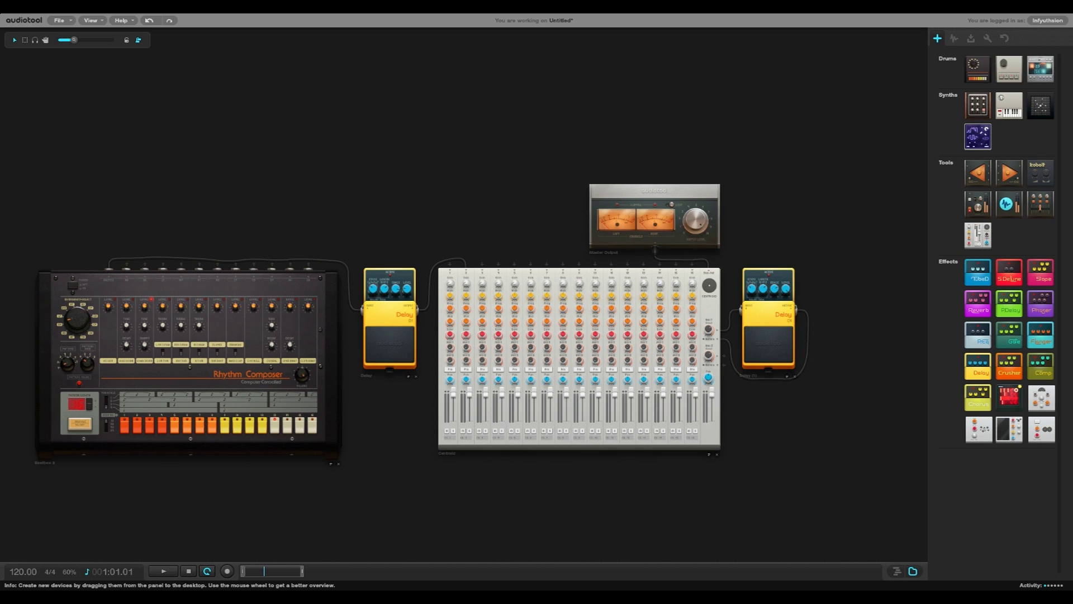
Play the beat while turning mixer channel 2's Aux 1 send up to 0.000 dB, and stop playback.
drag(773, 427, 756, 391)
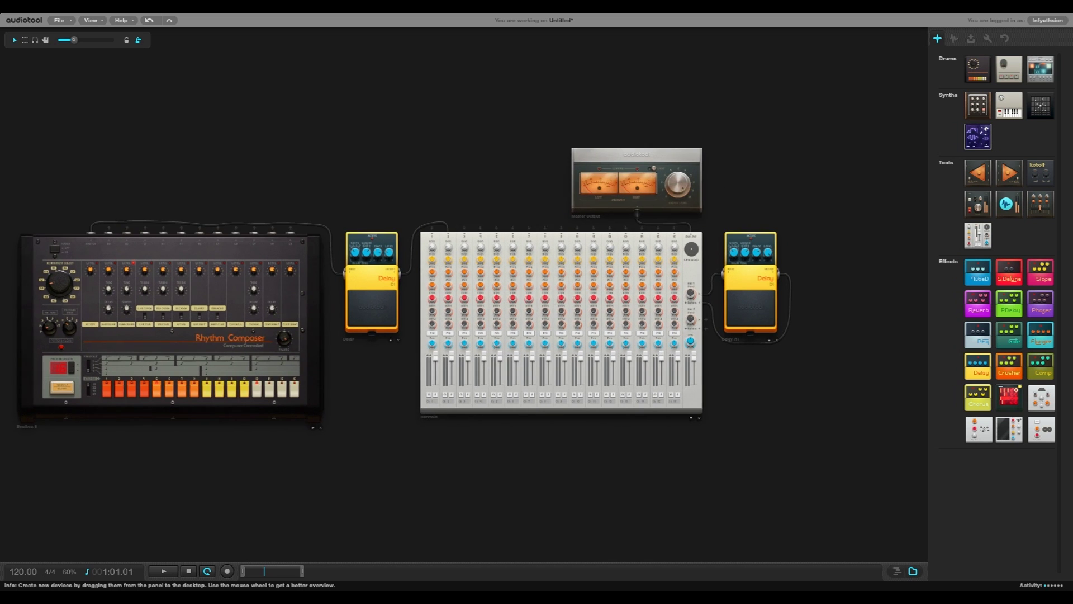
scroll(739, 341, up, 2)
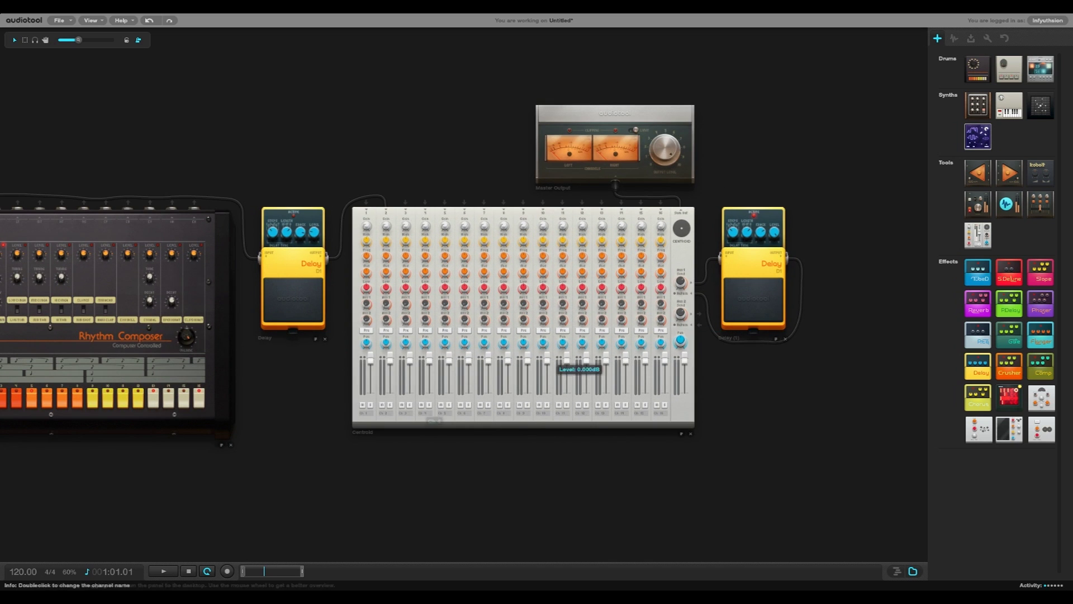
key(space)
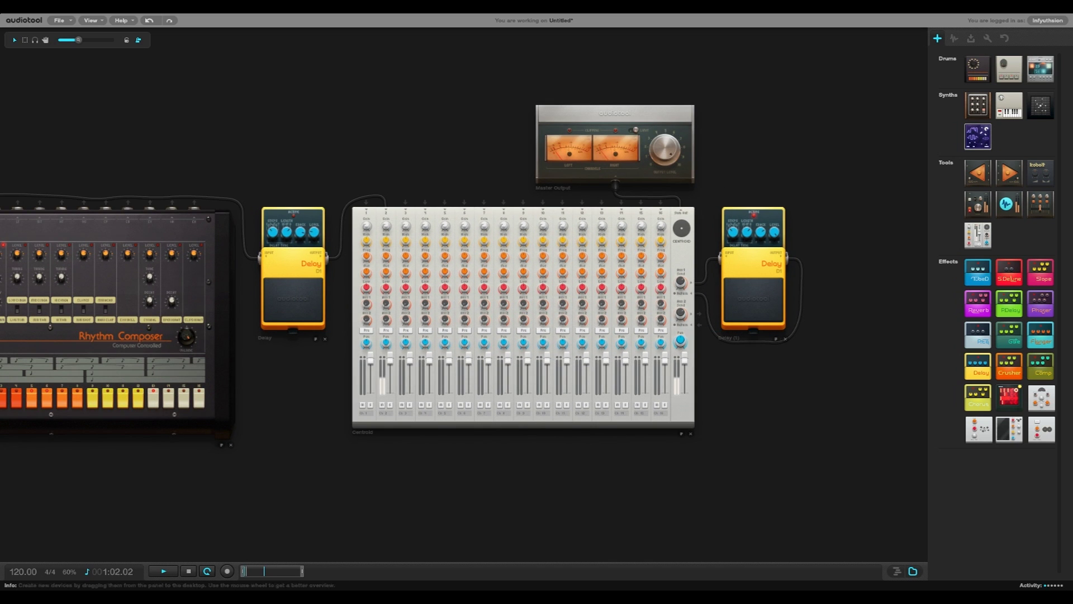
drag(386, 304, 386, 260)
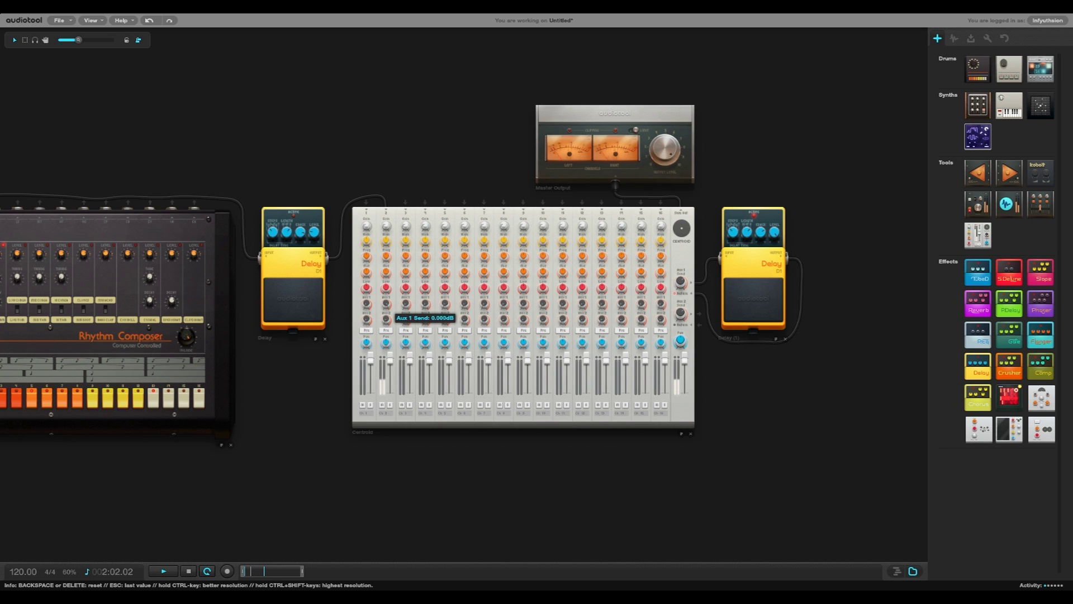
key(BackSpace)
key(Escape)
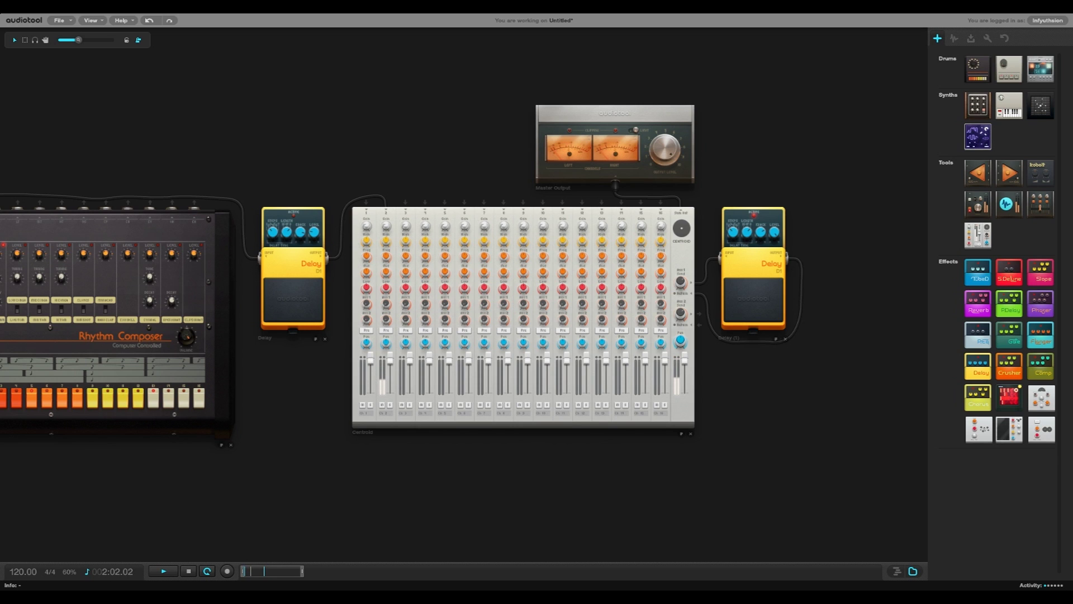
key(space)
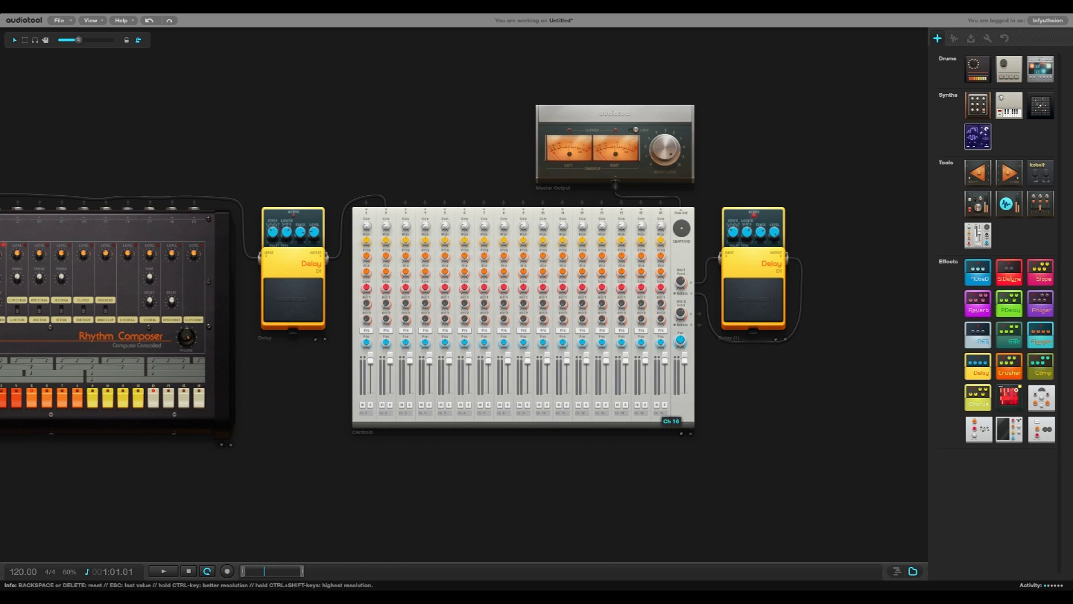
Play the beat, lower the level of the Delay pedal between the drum machine and the mixer to 0.00%, and stop playback.
drag(310, 386, 452, 391)
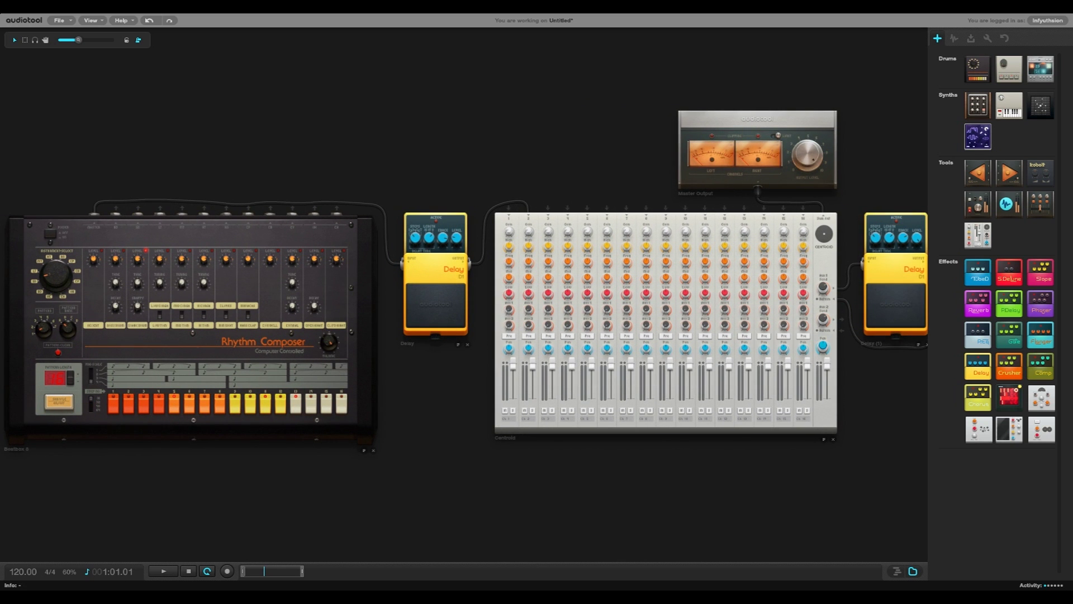
key(space)
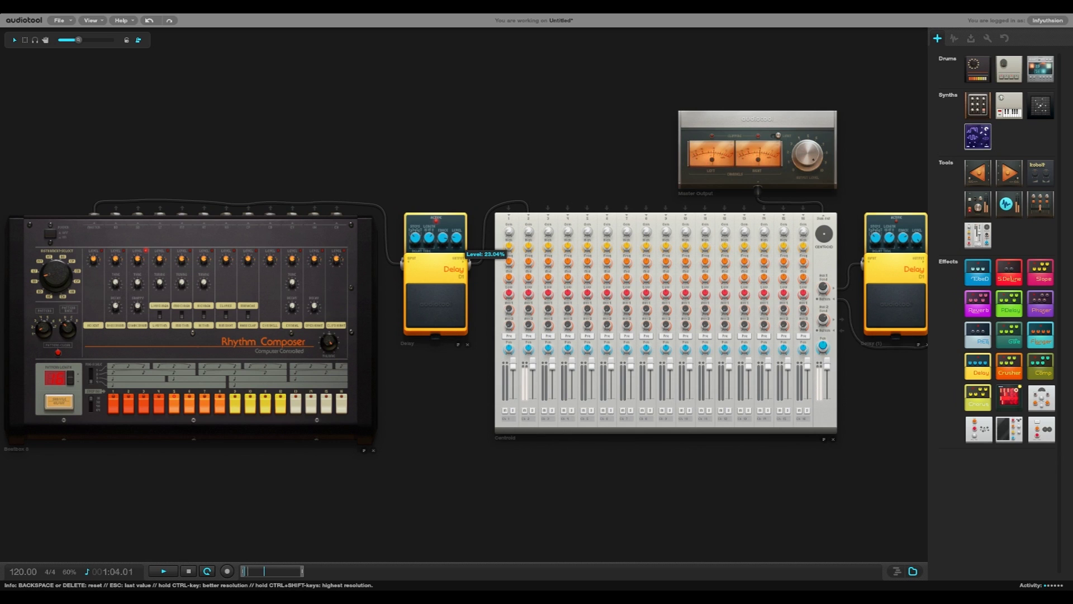
drag(457, 238, 457, 264)
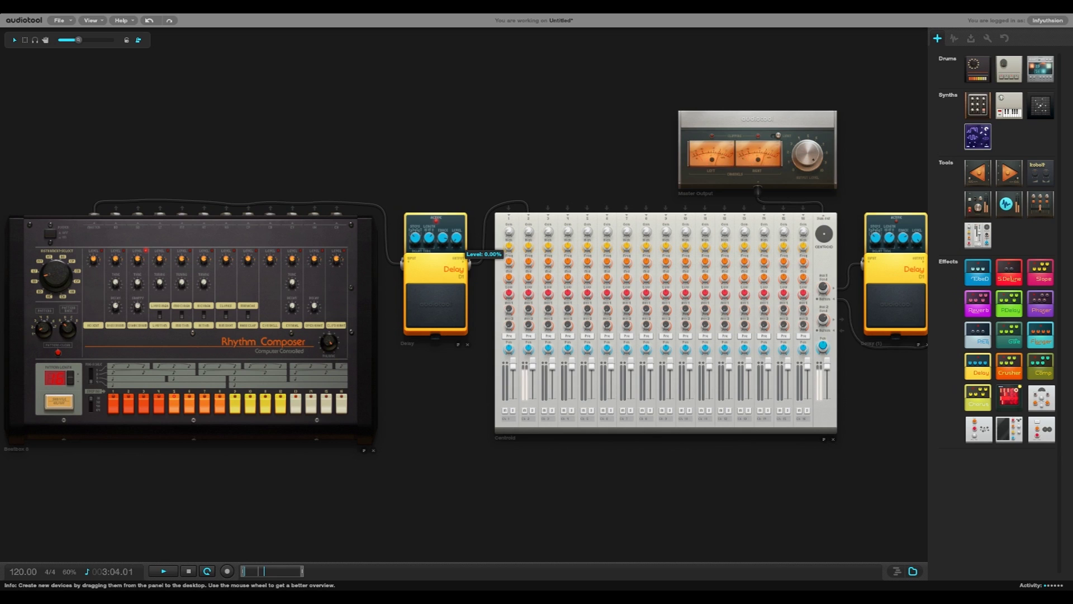
key(space)
Add a Reverb pedal below the mixer's send Delay and wire it between the mixer's Aux 2 send and return.
drag(482, 380, 403, 388)
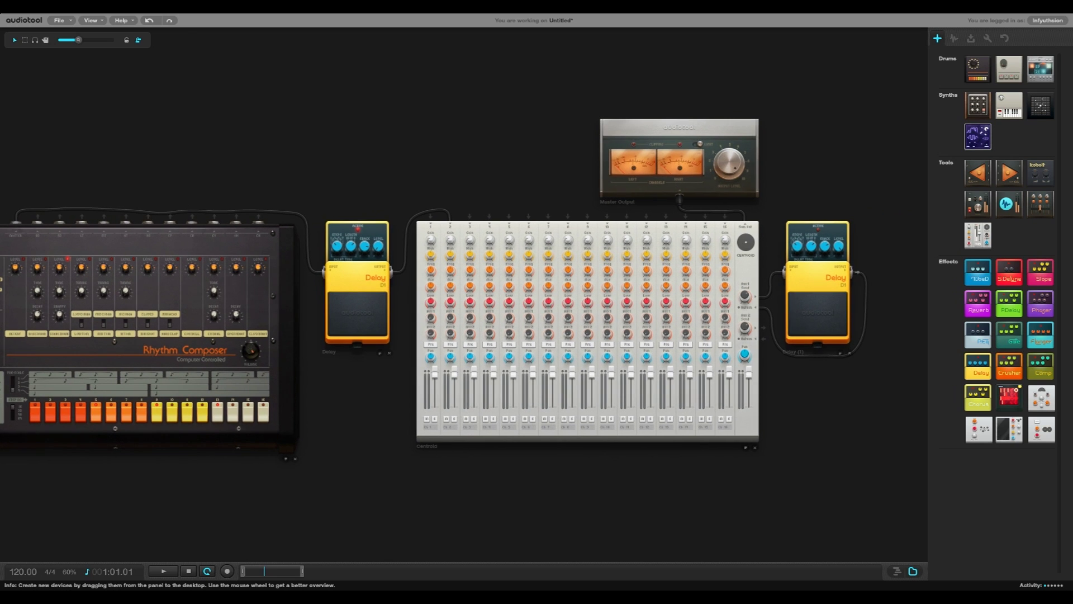
drag(403, 388, 324, 352)
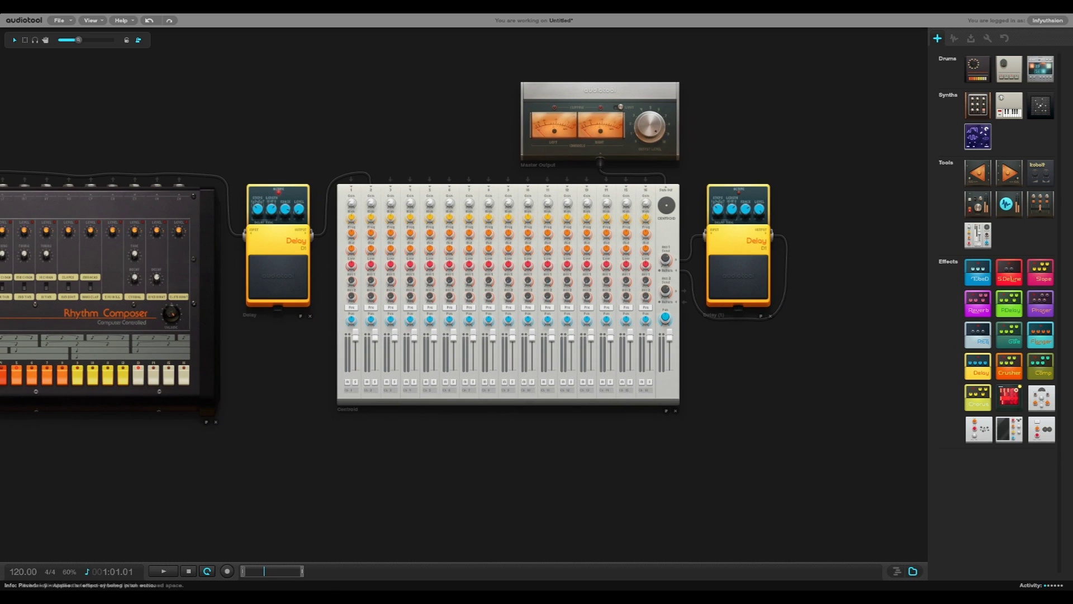
drag(978, 303, 618, 335)
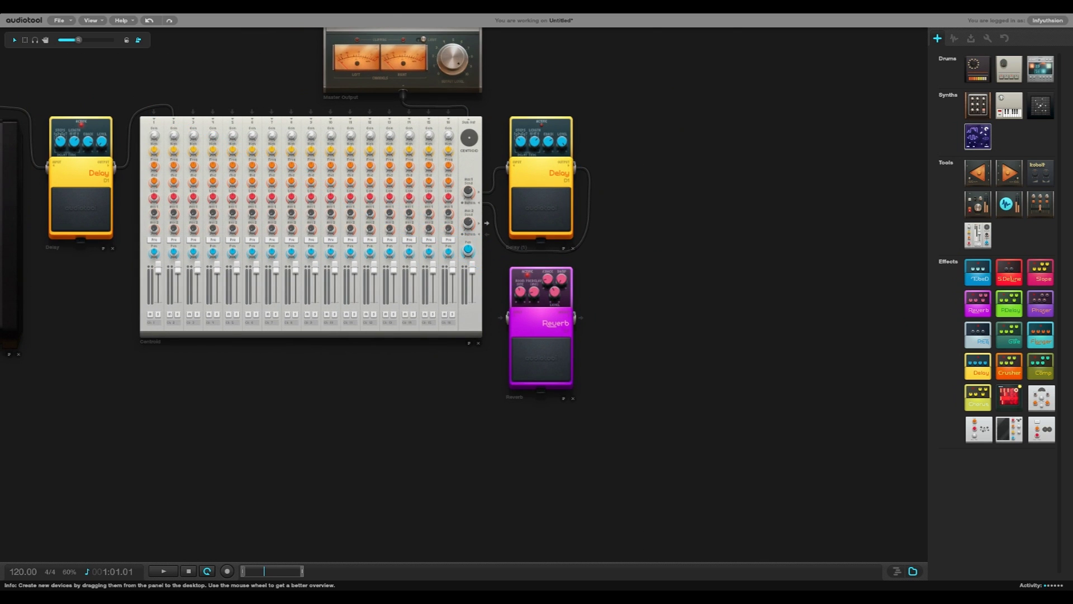
drag(487, 223, 501, 317)
drag(582, 317, 486, 233)
scroll(531, 290, up, 1)
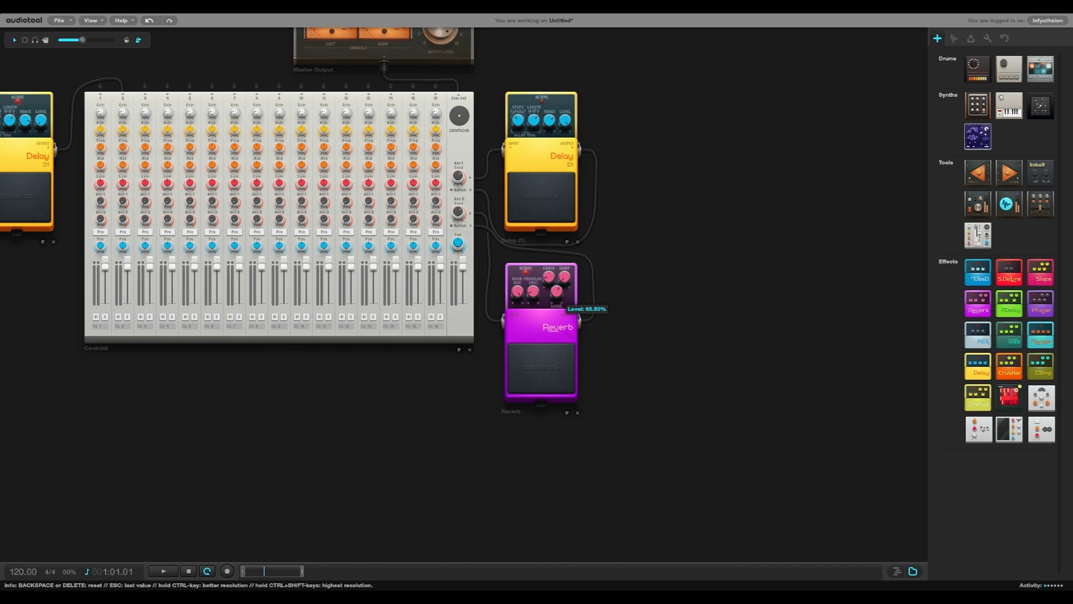
Play the beat while adjusting mixer channel 2's Aux 2 send to the Reverb pedal.
drag(648, 330, 770, 385)
drag(791, 503, 795, 510)
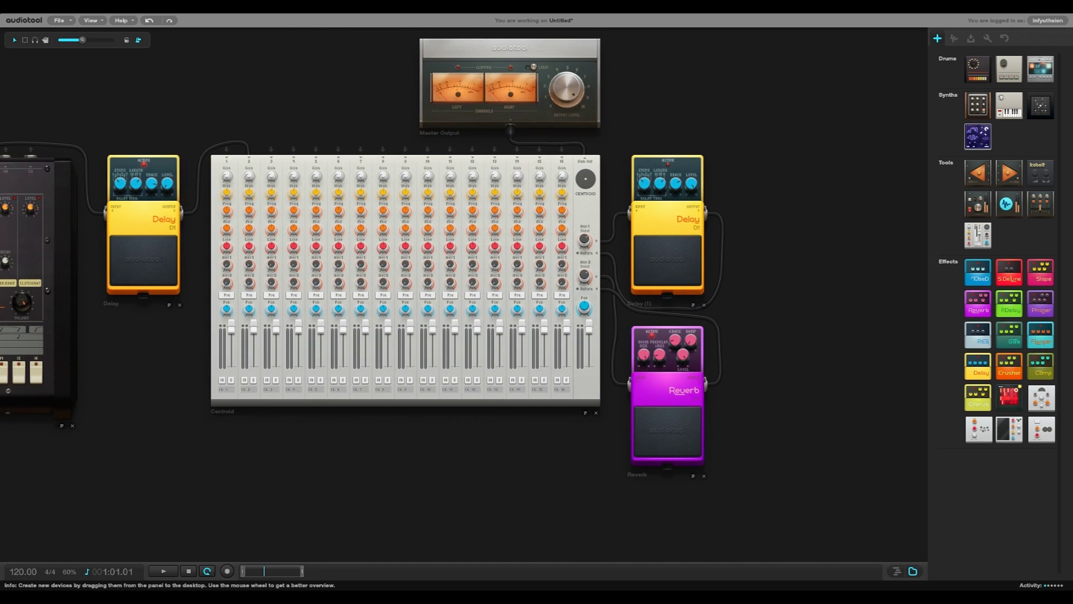
drag(391, 492, 589, 517)
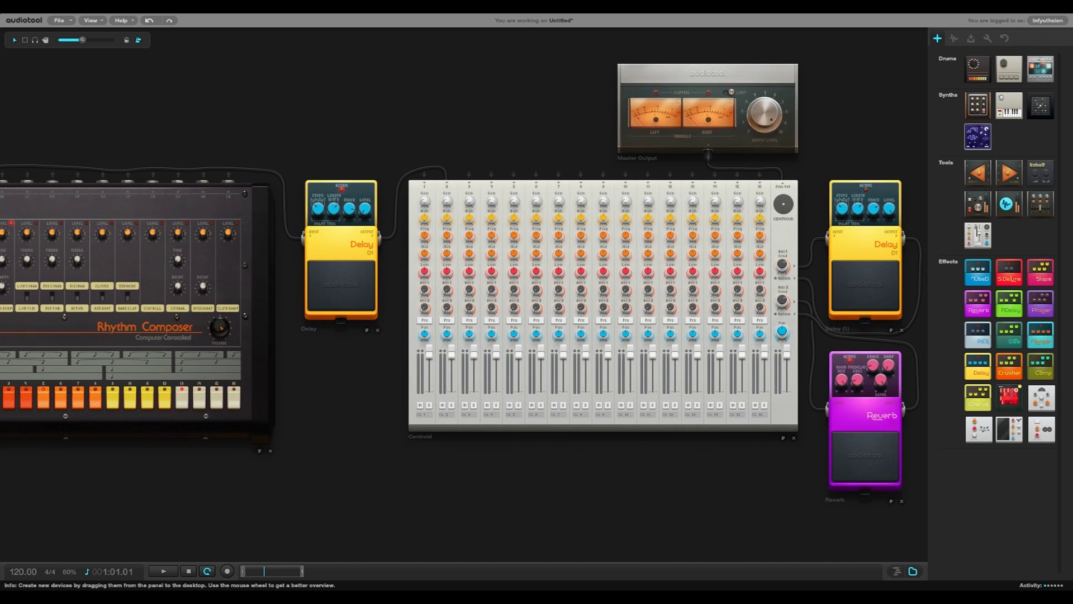
key(space)
mouse_move(447, 308)
mouse_down()
mouse_move(447, 299)
mouse_move(446, 309)
mouse_up()
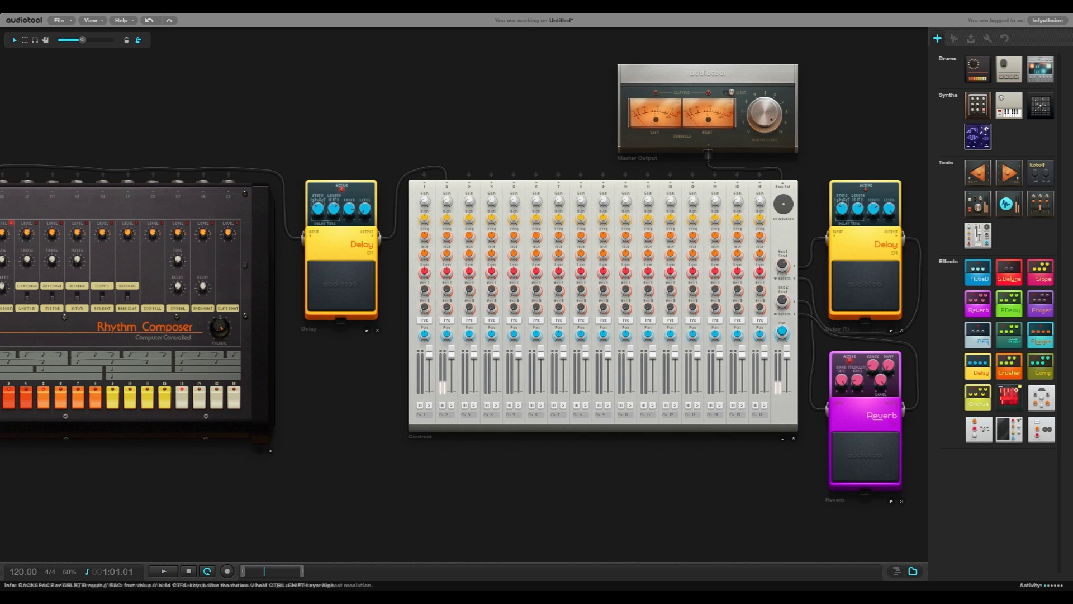
Add a second Reverb below the inline Delay and route the drum machine's output through it into mixer channel 2.
drag(793, 486, 732, 483)
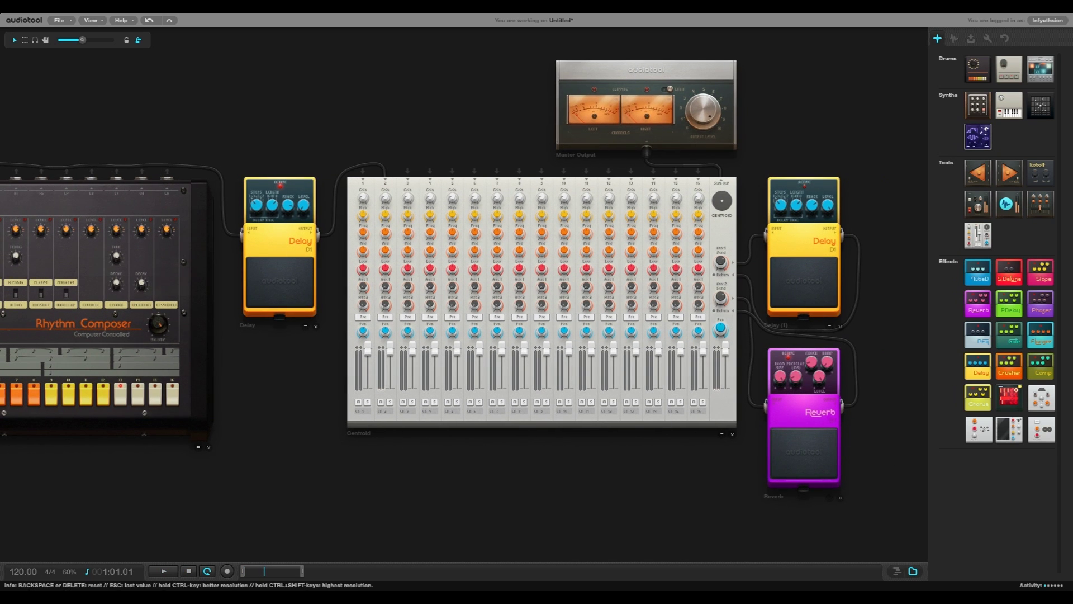
drag(749, 453, 913, 418)
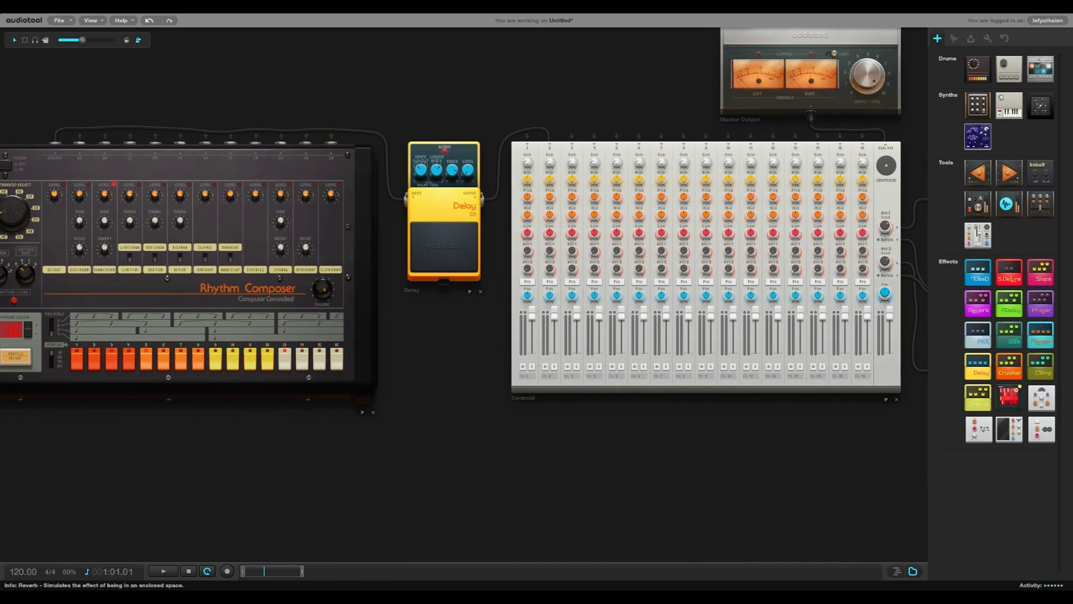
drag(978, 304, 453, 332)
drag(469, 391, 484, 501)
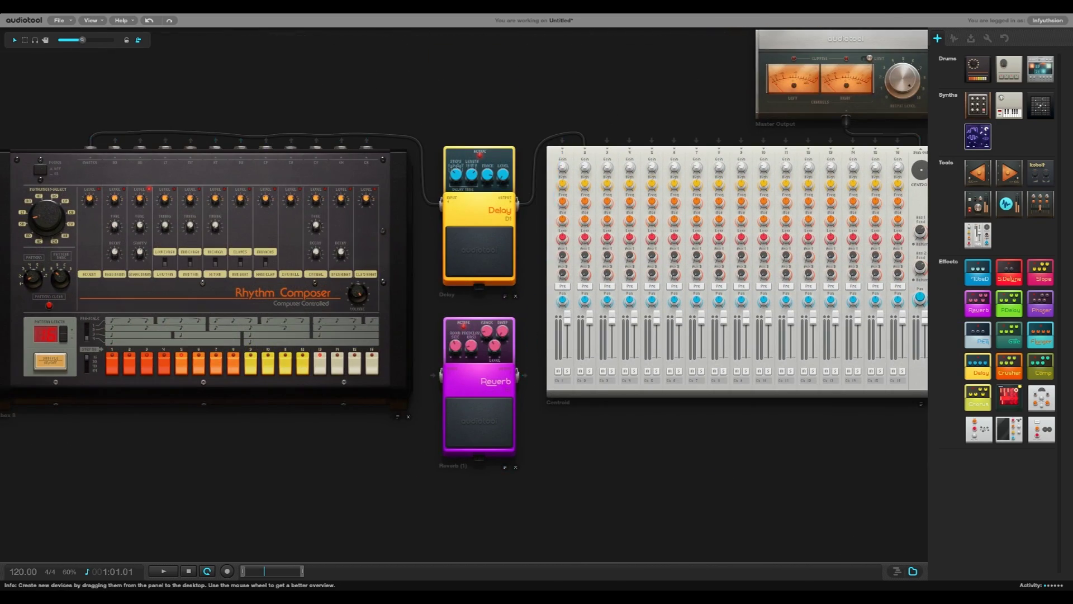
drag(90, 141, 434, 374)
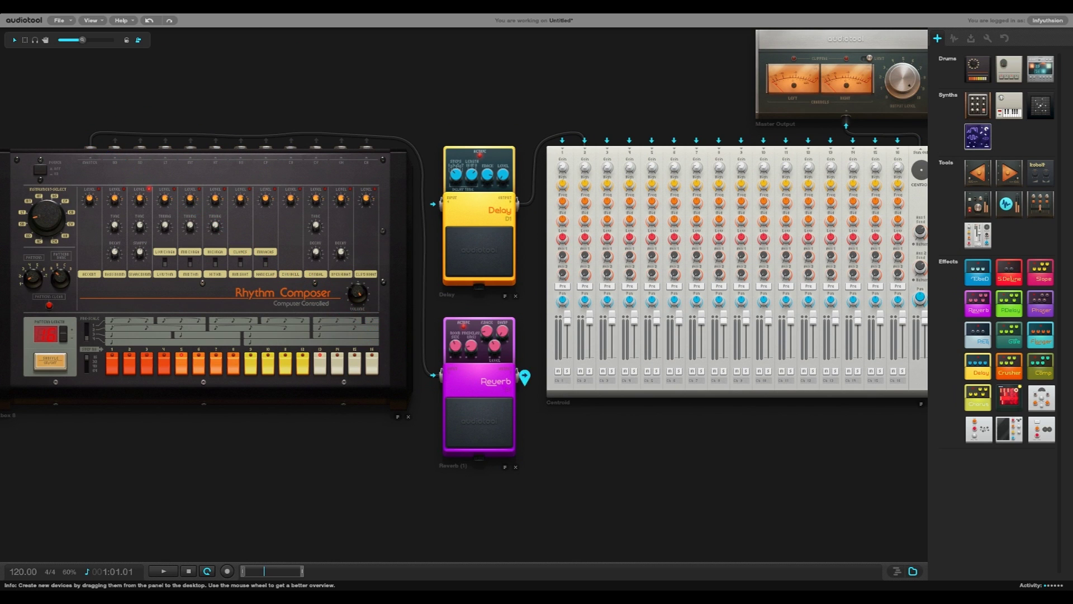
drag(524, 377, 585, 140)
Lower the inline Reverb pedal's level to 0.00% during playback and deactivate that pedal.
mouse_move(456, 346)
mouse_move(494, 345)
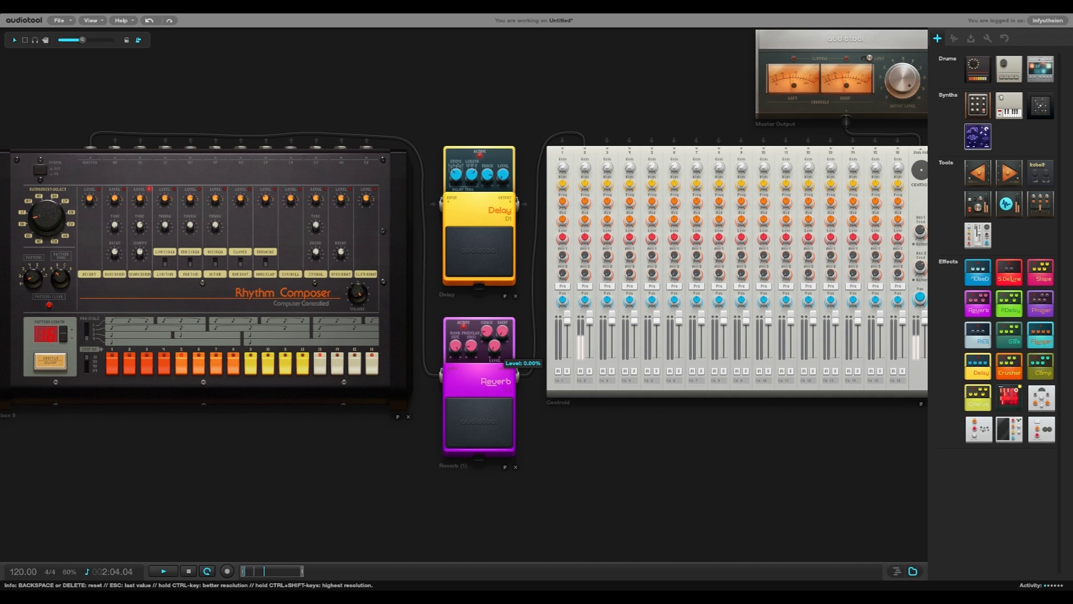
mouse_move(585, 274)
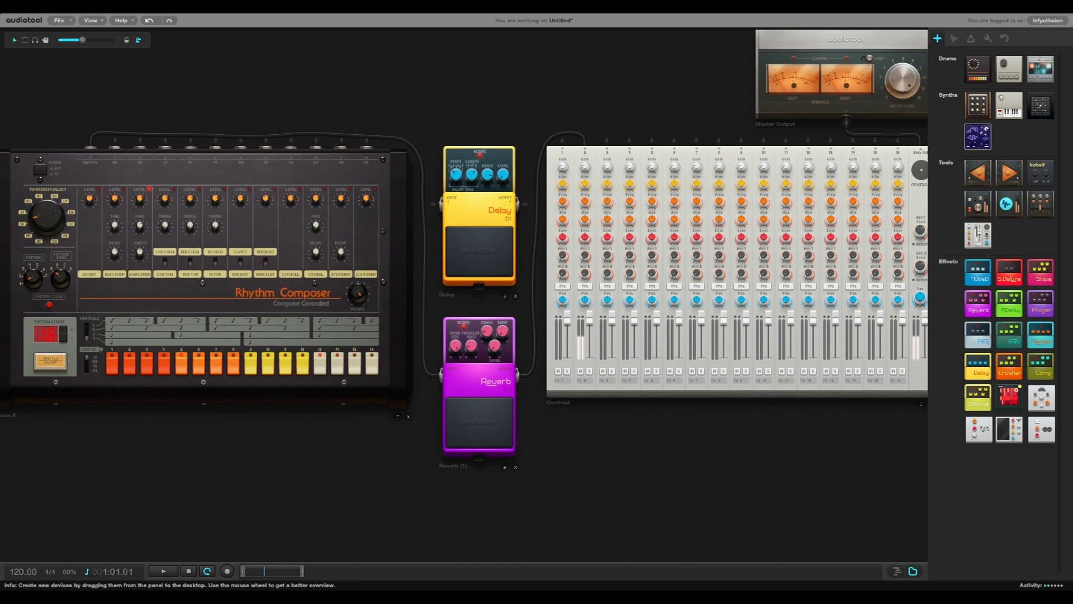
scroll(597, 476, down, 3)
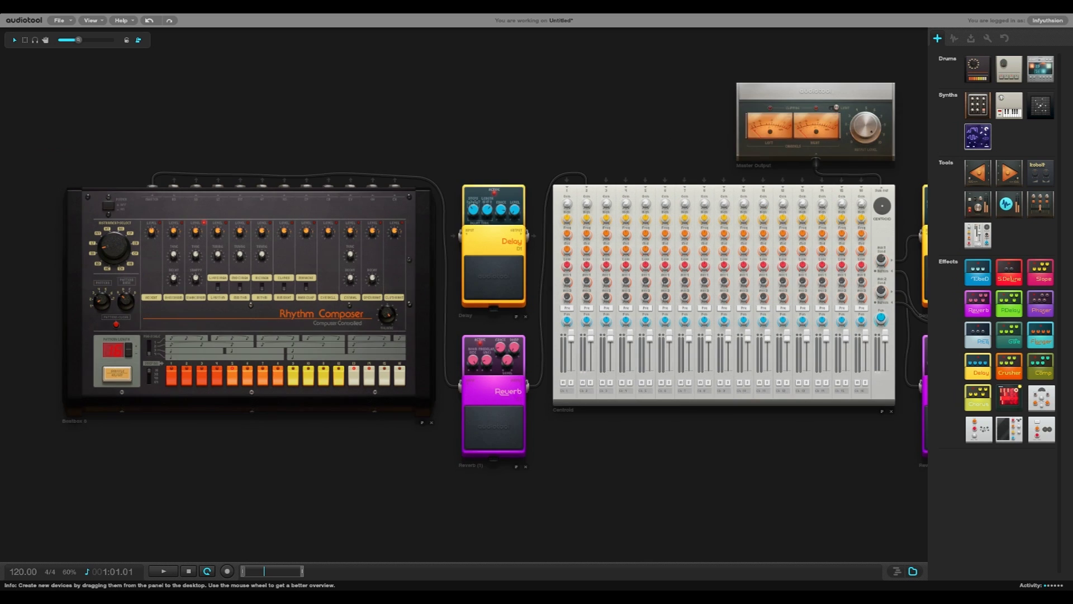
drag(597, 476, 492, 479)
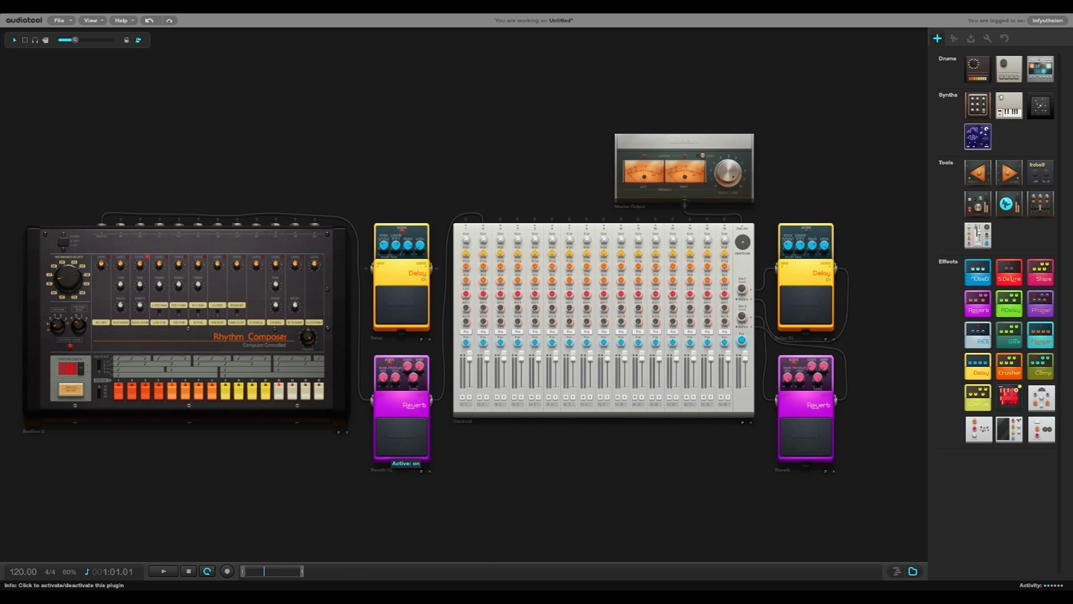
click(402, 447)
Insert a Slope pedal between the send Reverb's output and the mixer's Aux 2 return, rewiring the cables through it.
drag(503, 487, 342, 456)
scroll(681, 358, up, 3)
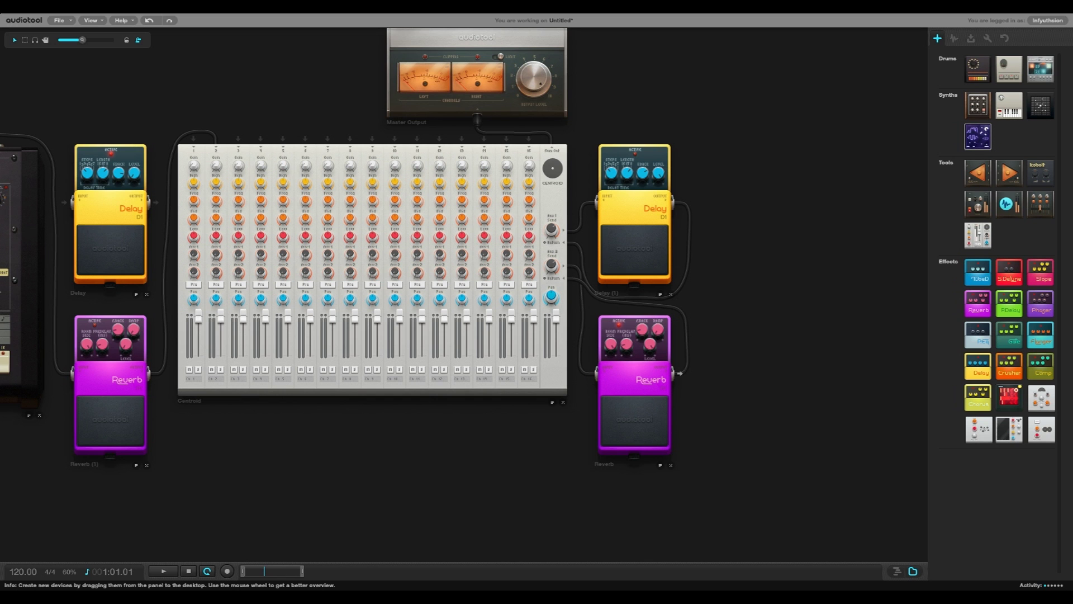
drag(681, 373, 685, 286)
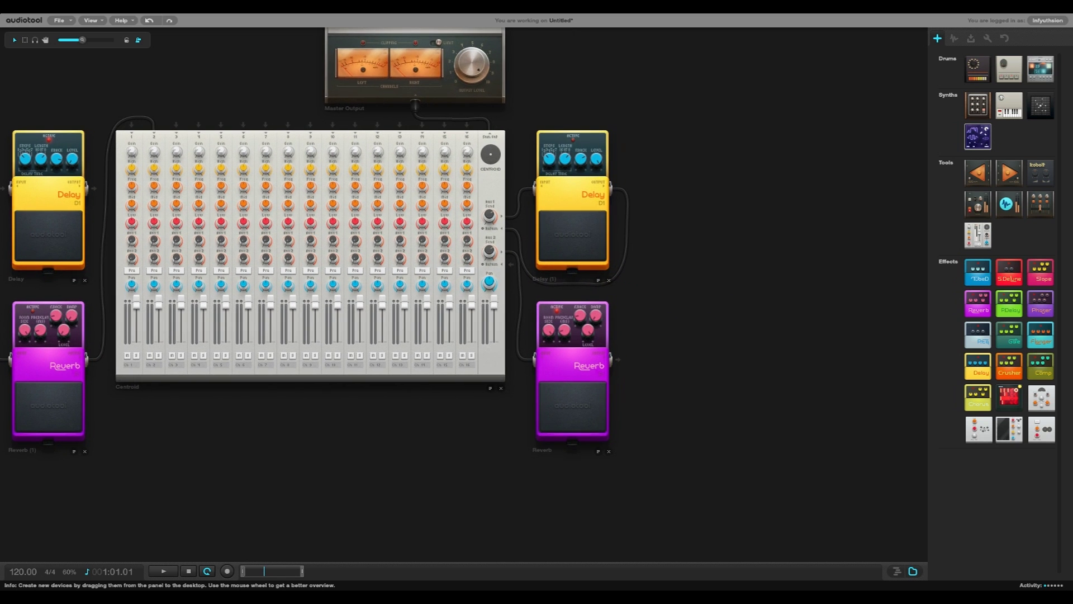
drag(1040, 272, 571, 327)
scroll(690, 342, down, 2)
scroll(648, 360, up, 5)
drag(392, 261, 424, 261)
drag(559, 251, 332, 245)
click(575, 354)
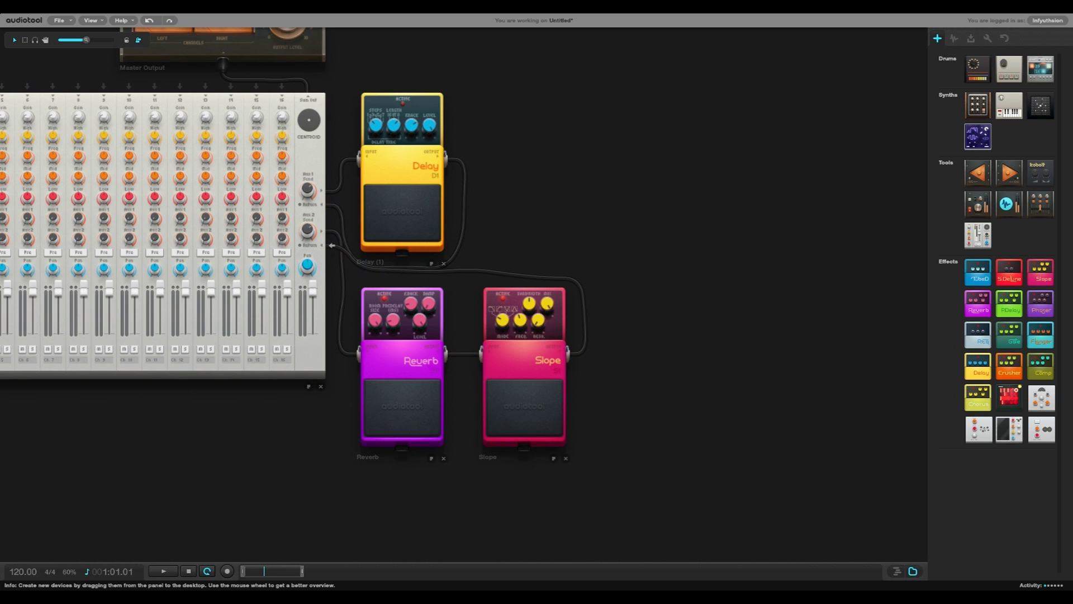
drag(344, 403, 492, 381)
scroll(555, 319, down, 3)
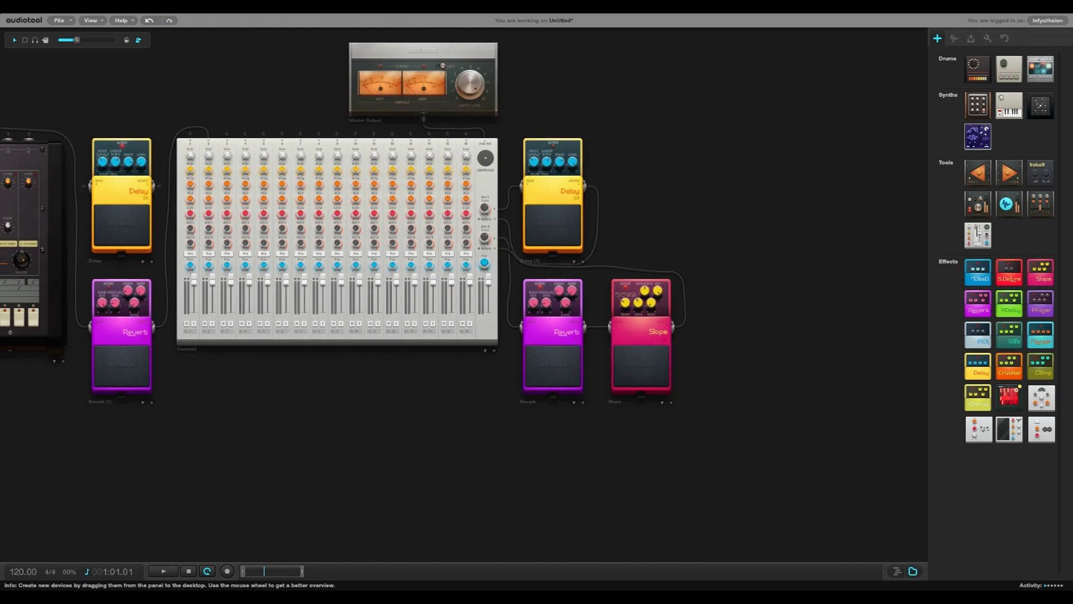
drag(391, 425, 554, 471)
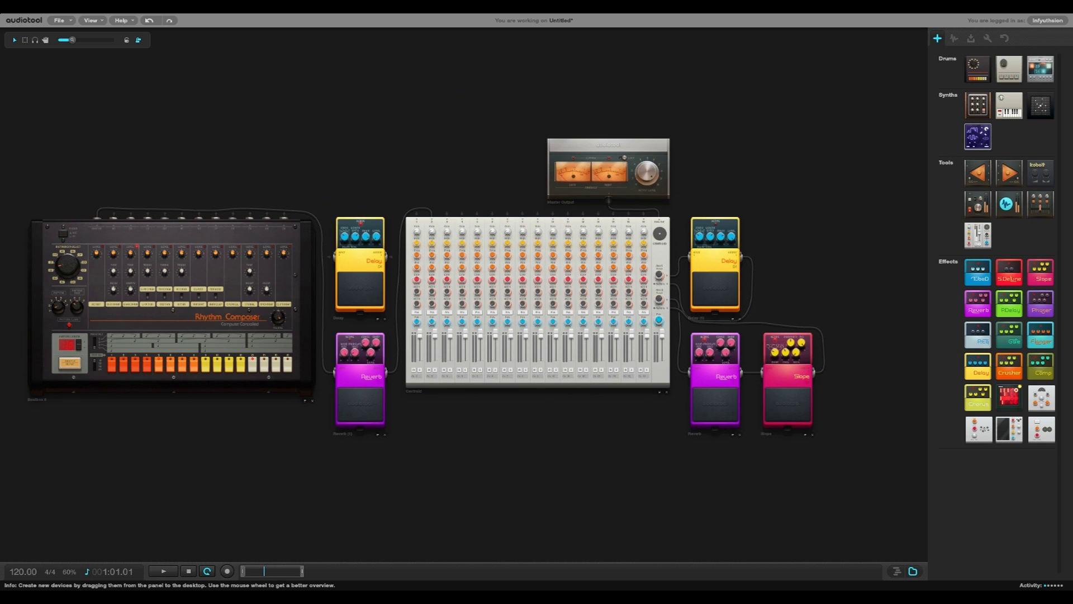
scroll(464, 294, up, 3)
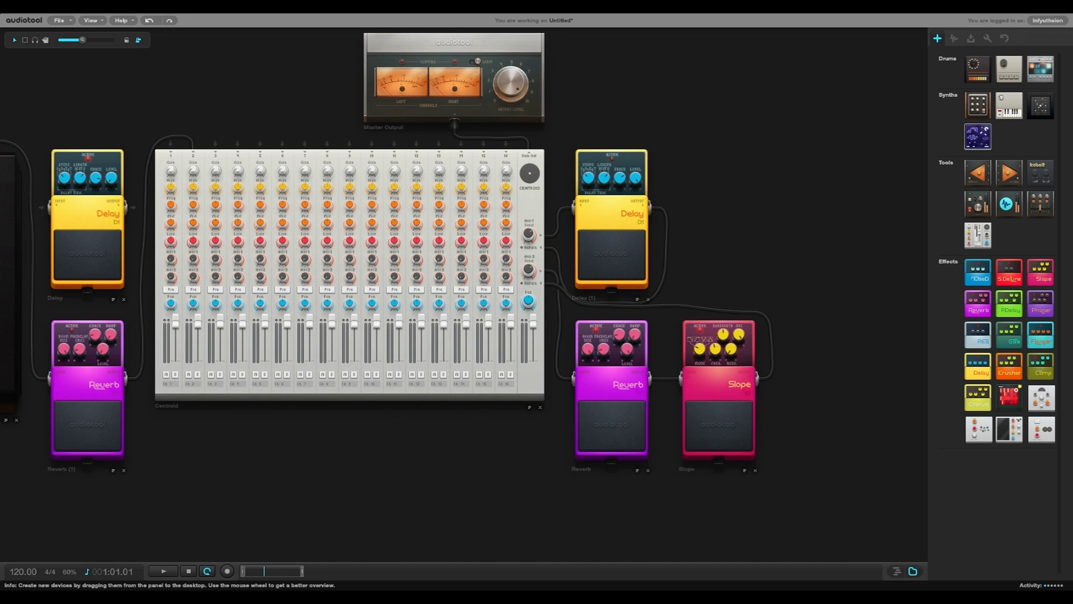
drag(357, 474, 415, 486)
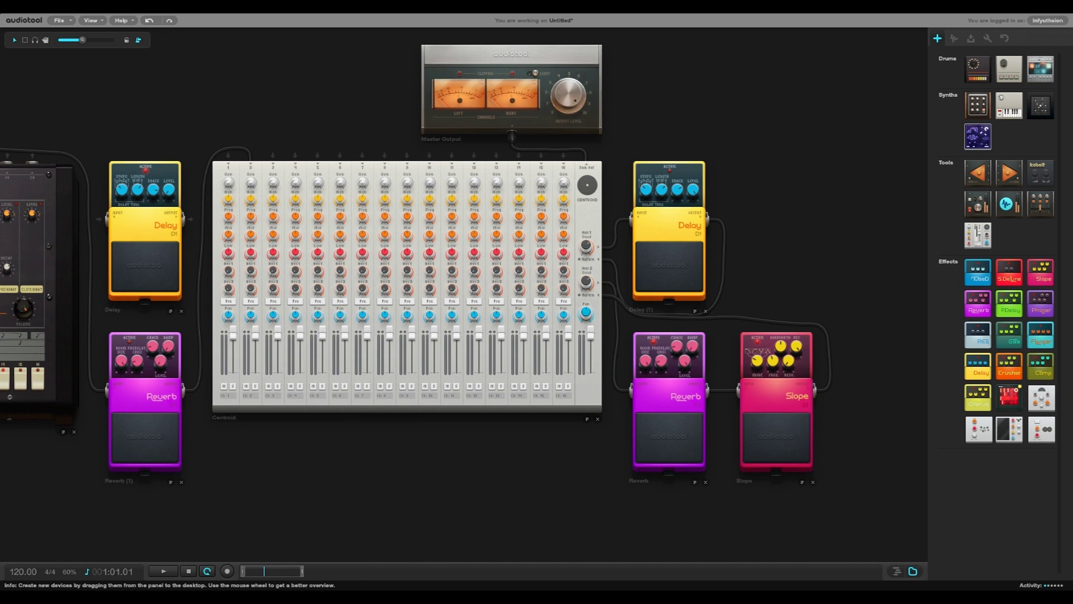
drag(415, 486, 539, 482)
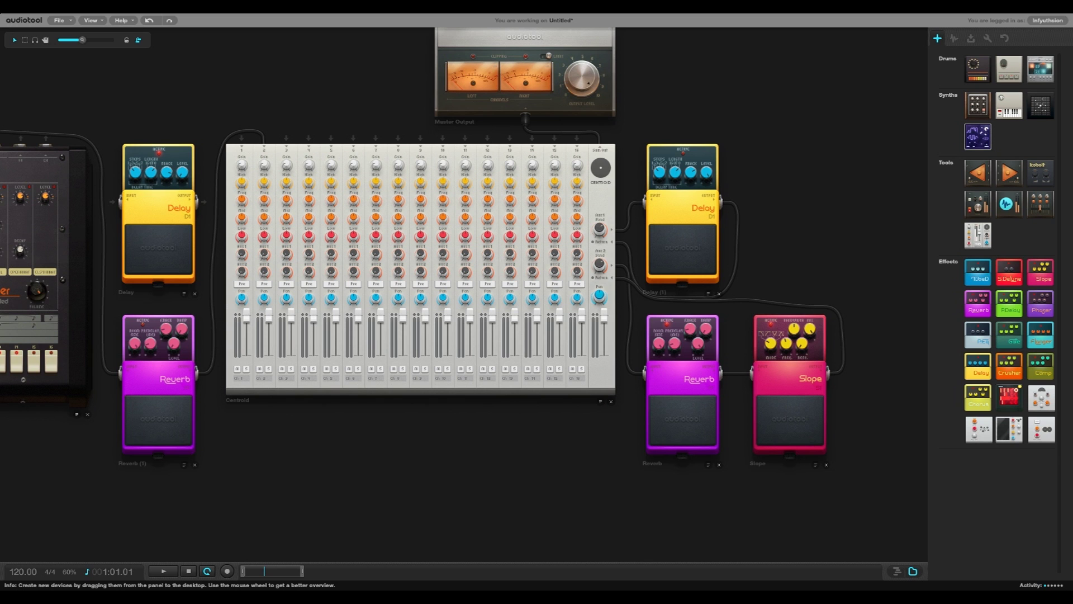
Play the beat while lowering the Slope pedal's filter frequency on the Aux 2 reverb chain.
drag(335, 436, 374, 484)
mouse_move(303, 320)
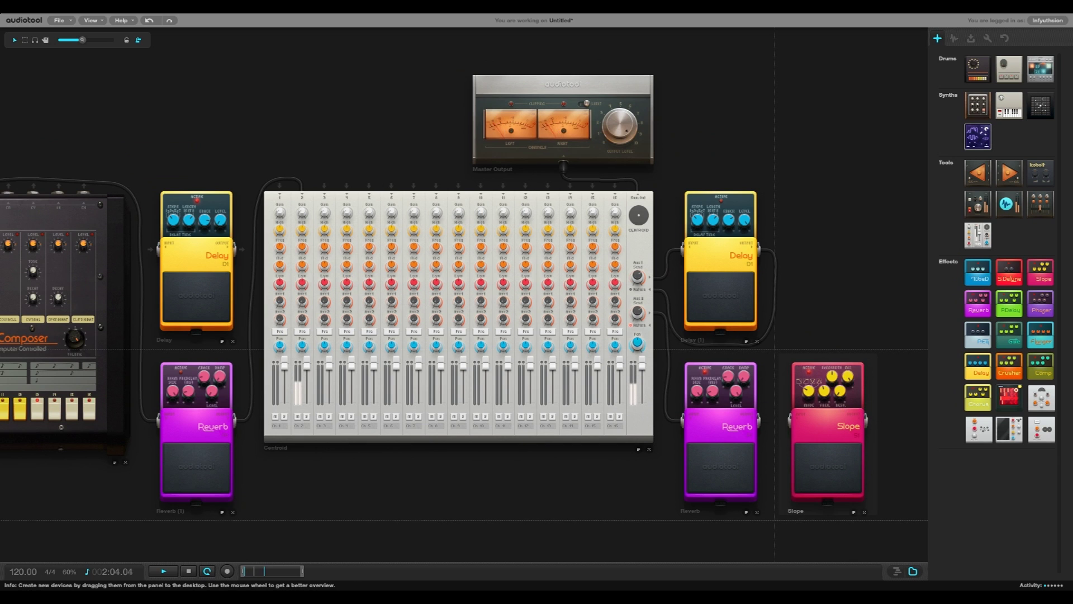
mouse_move(824, 393)
mouse_move(825, 392)
mouse_down()
mouse_move(825, 422)
mouse_move(825, 410)
mouse_up()
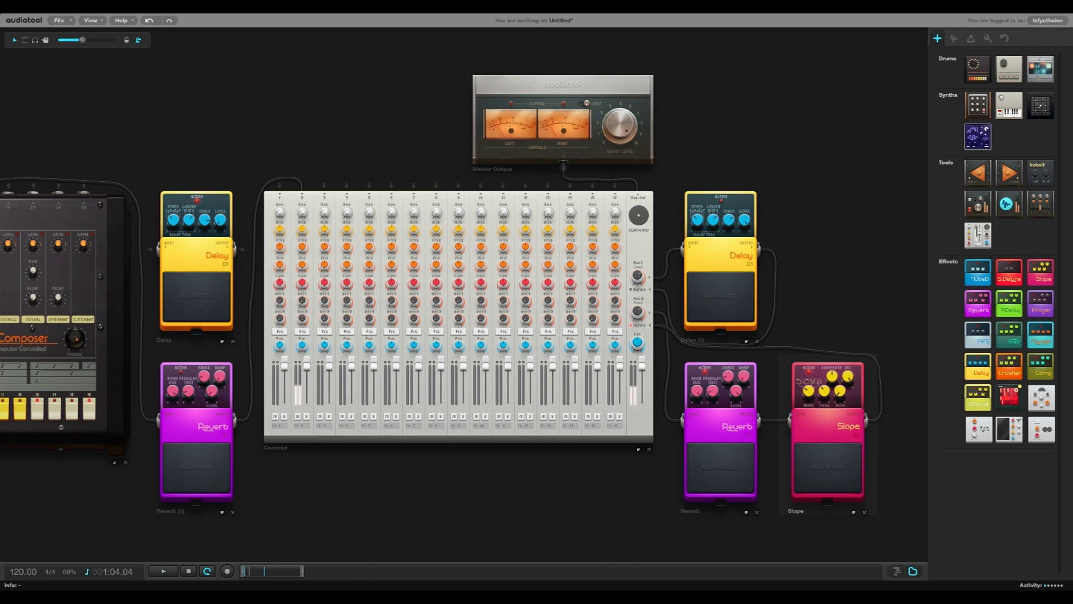
drag(558, 503, 721, 490)
drag(559, 503, 735, 479)
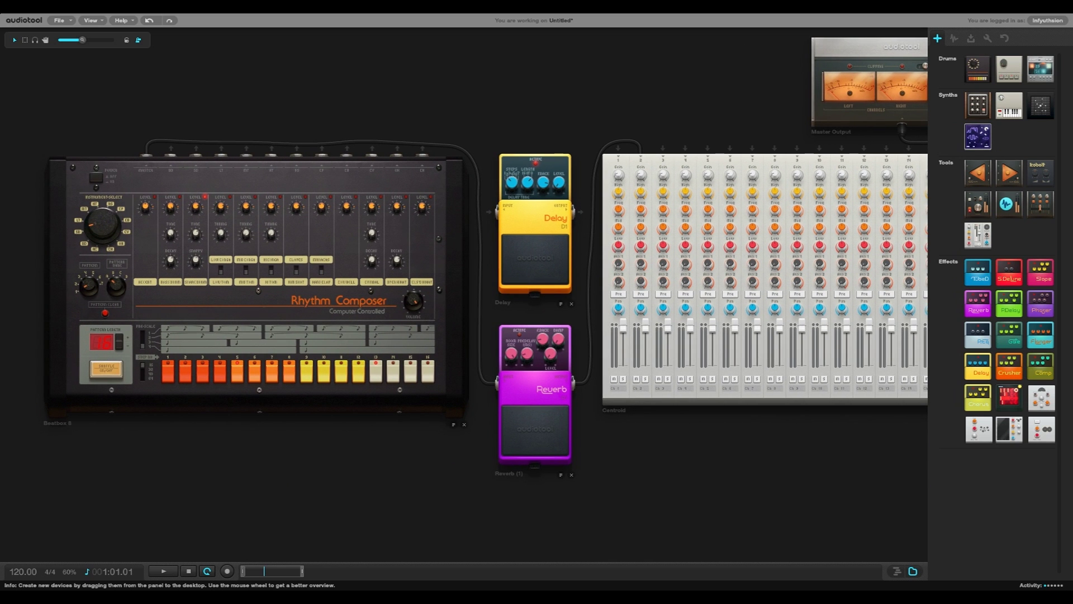
Examine the full routing, comparing the inline Delay and Reverb chain with the mixer's auxiliary send Delay, Reverb and Slope chains.
drag(727, 492, 435, 504)
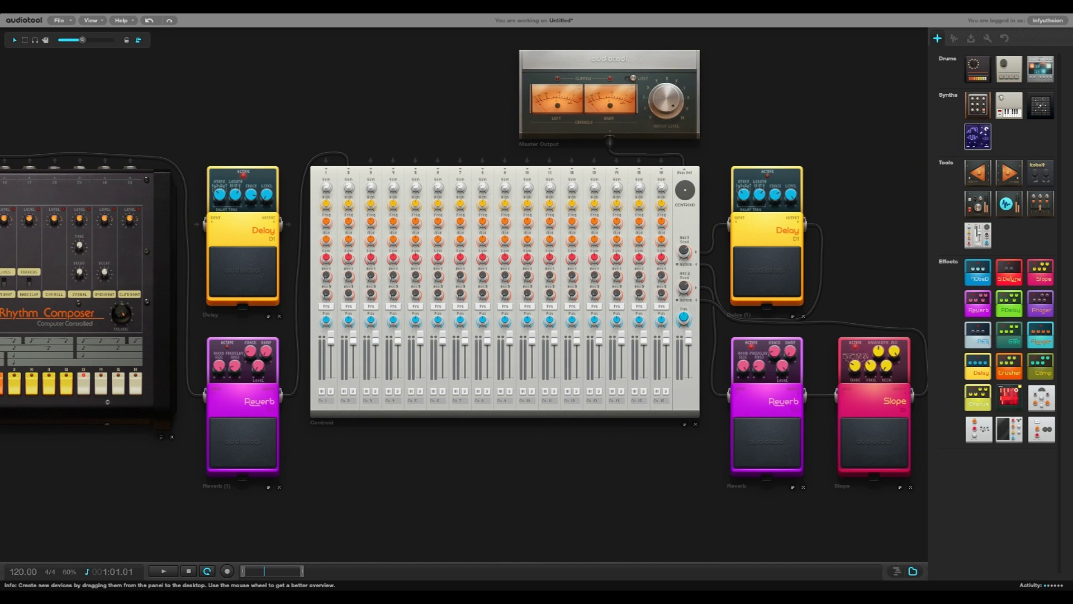
scroll(677, 492, down, 3)
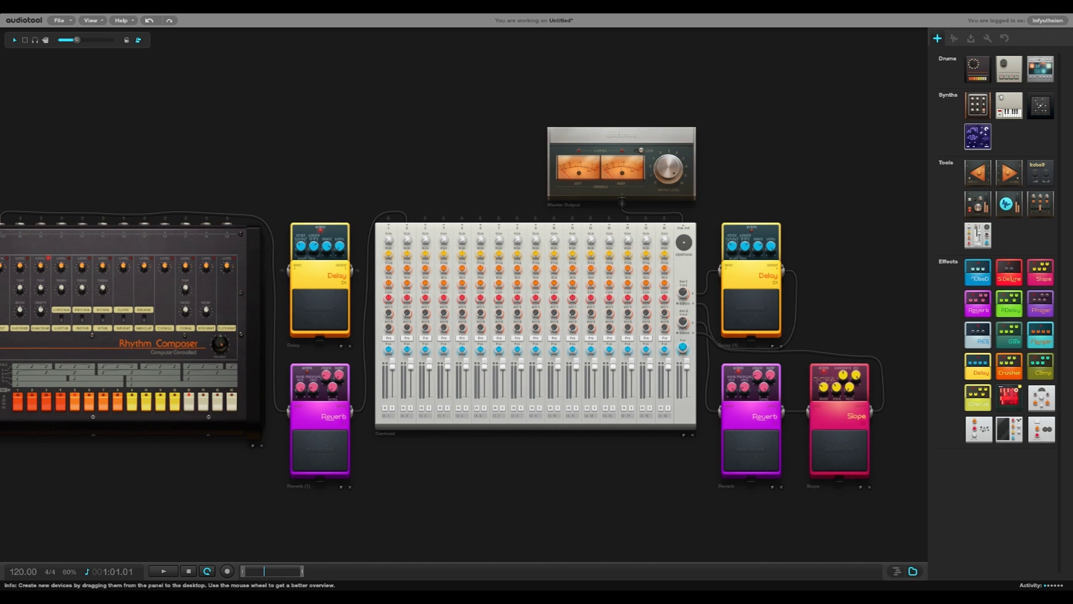
scroll(916, 374, up, 2)
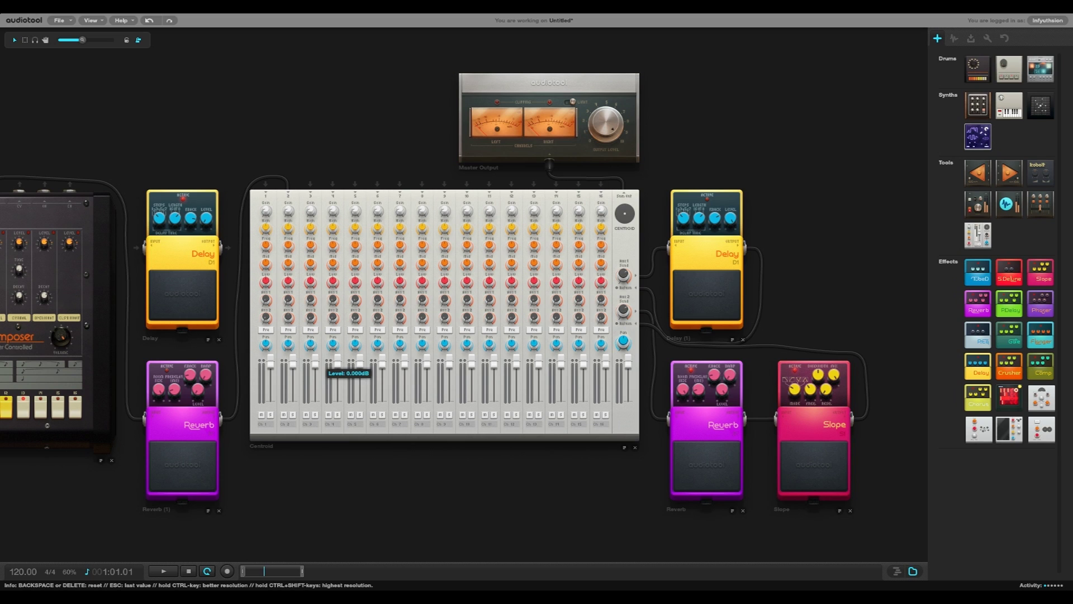
drag(436, 503, 478, 461)
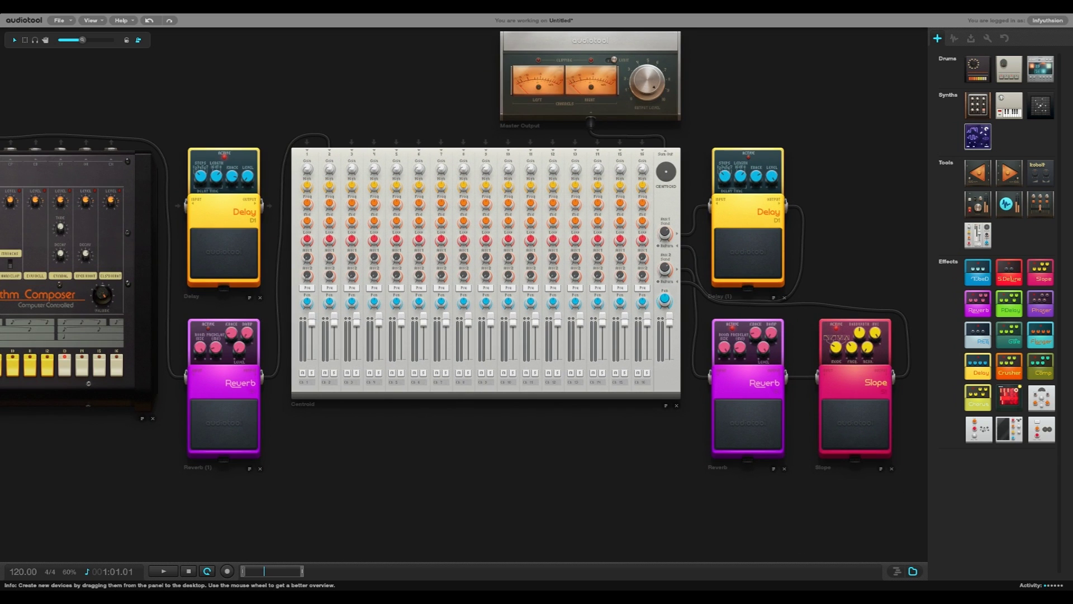
drag(229, 495, 496, 484)
drag(770, 432, 673, 434)
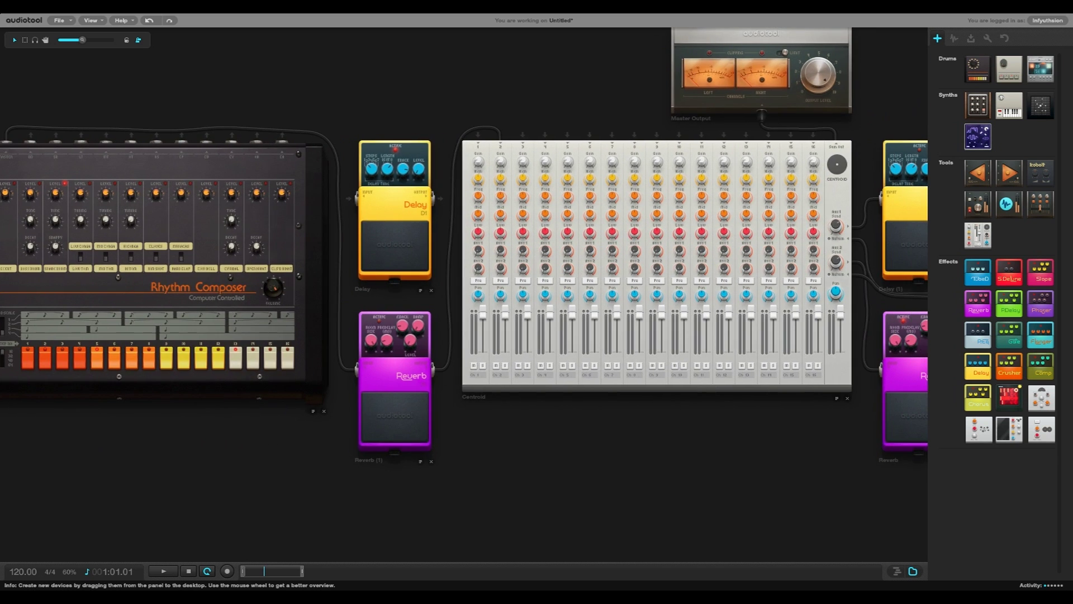
scroll(674, 434, down, 2)
scroll(679, 416, down, 1)
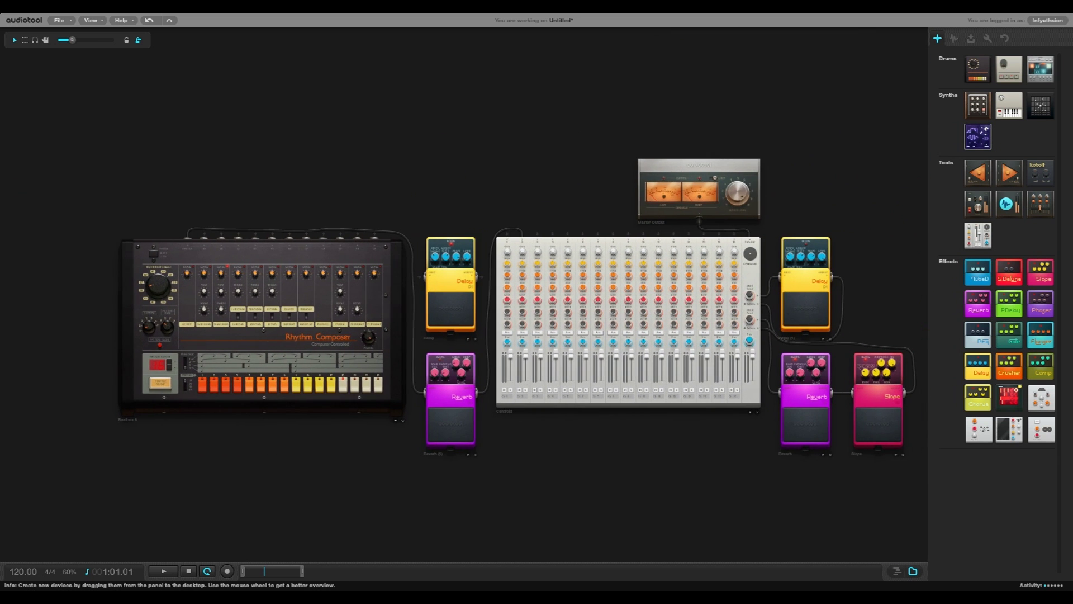